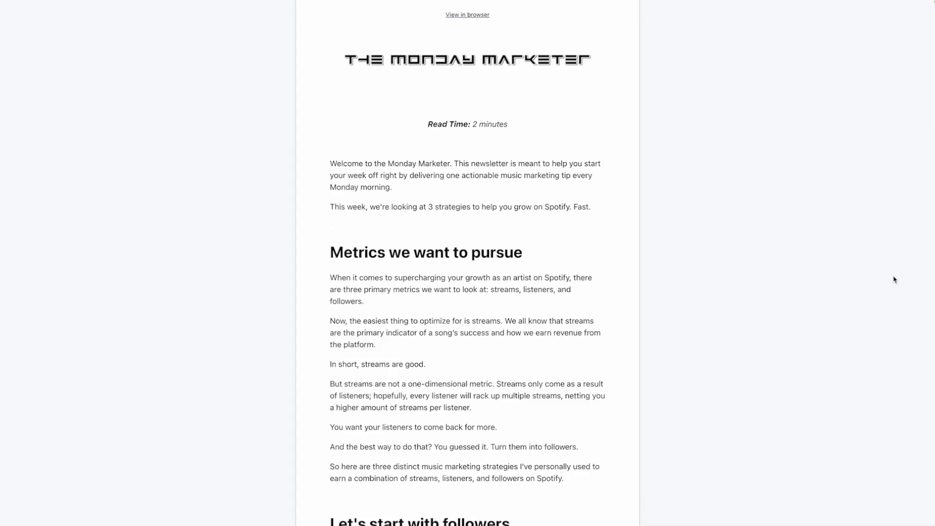
# Scroll down the newsletter signup page
pyautogui.scroll(-4, 894, 279)
pyautogui.scroll(-15, 894, 279)
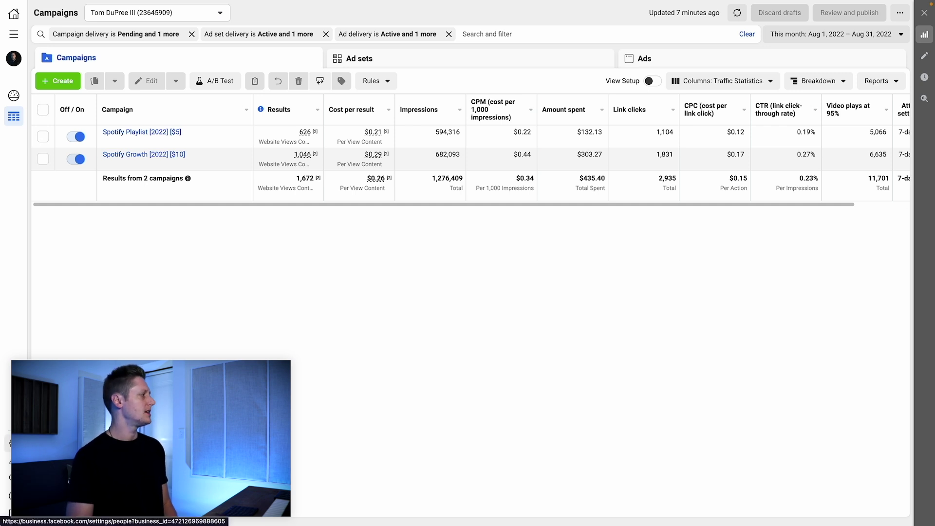
# Open Business Settings from the Ads Manager sidebar, landing on Users > People
pyautogui.click(7, 443)
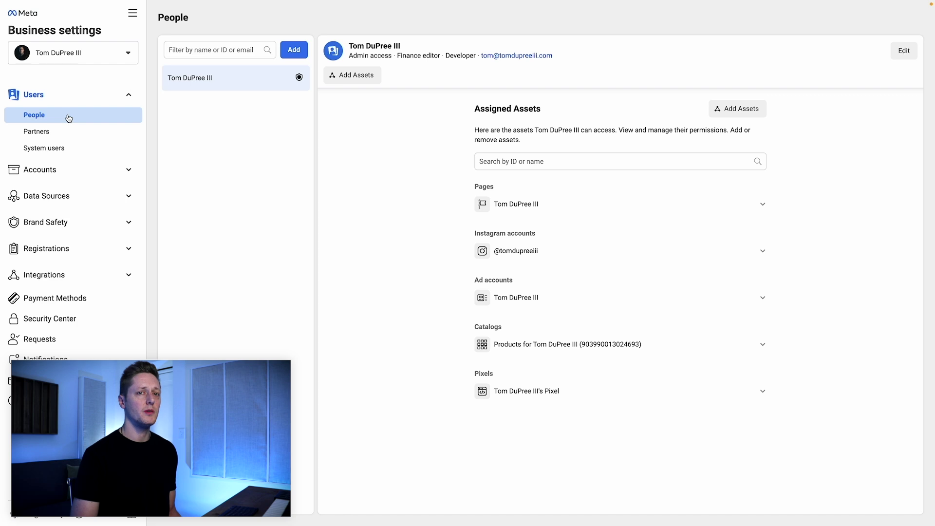
pyautogui.moveTo(301, 84)
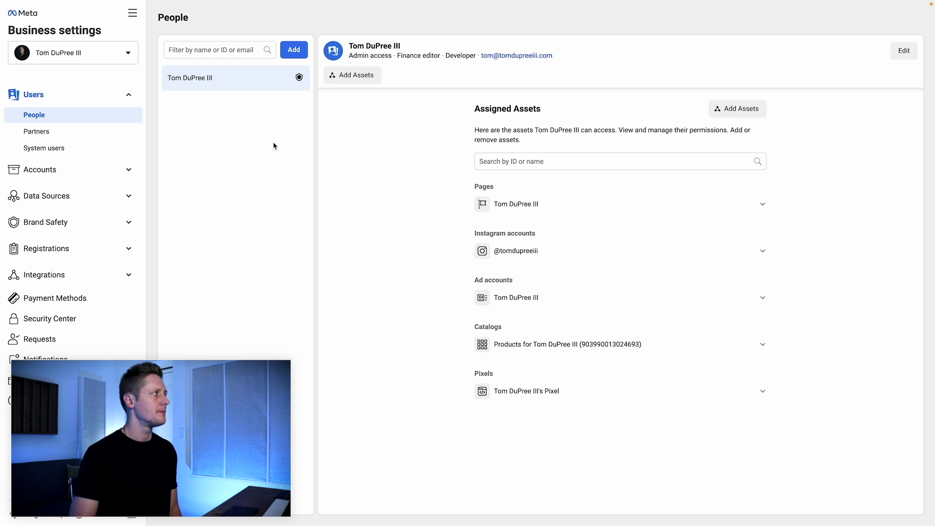
# Expand Accounts, collapse Users, and review the business's Pages and Instagram accounts
pyautogui.click(128, 170)
pyautogui.click(130, 96)
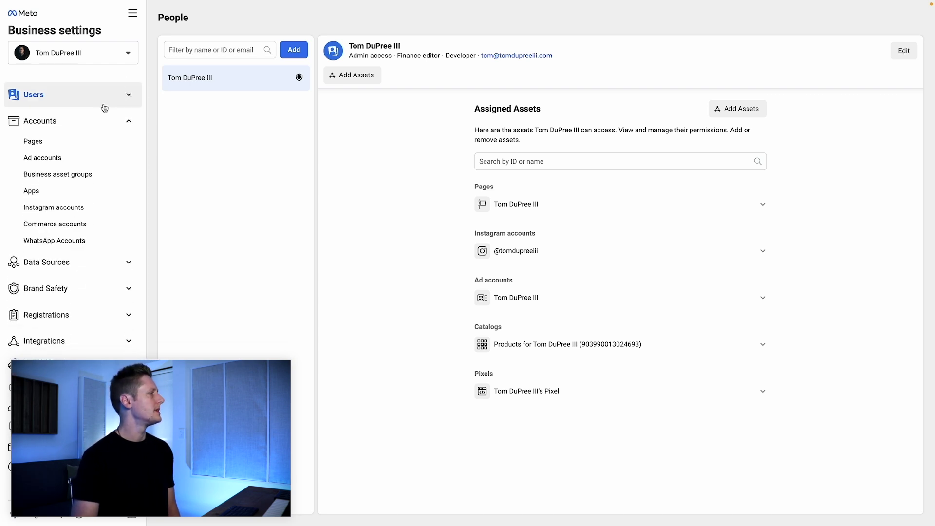
pyautogui.click(68, 142)
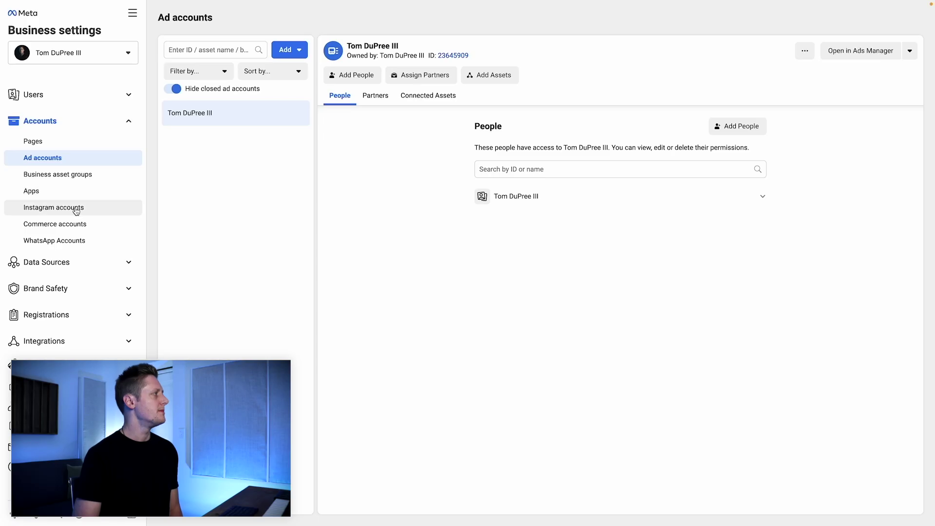
pyautogui.click(70, 211)
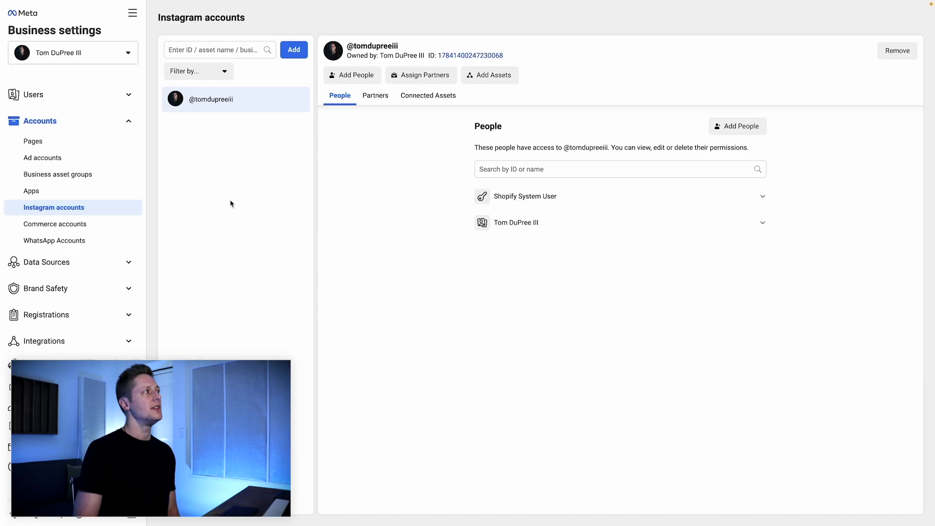
# Expand Data Sources and review the Pixels page, then Business Creative Folders
pyautogui.click(129, 264)
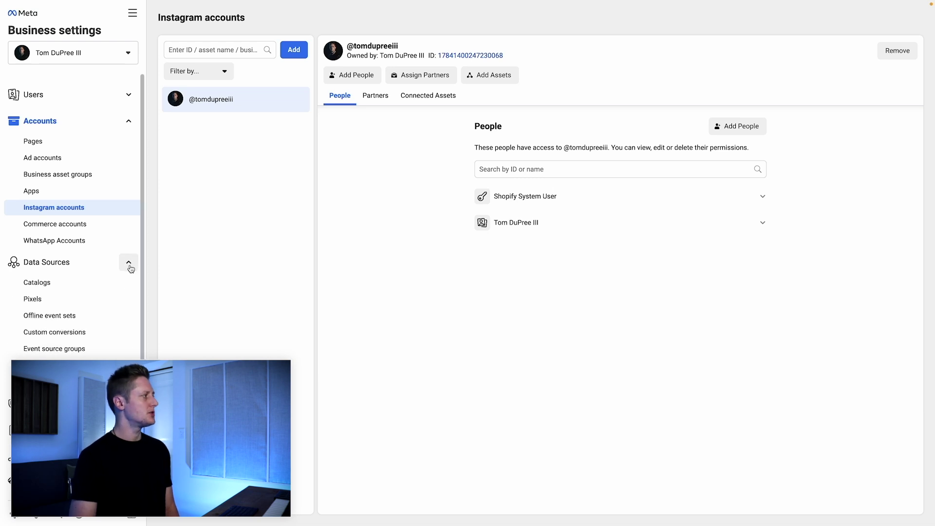
pyautogui.click(52, 299)
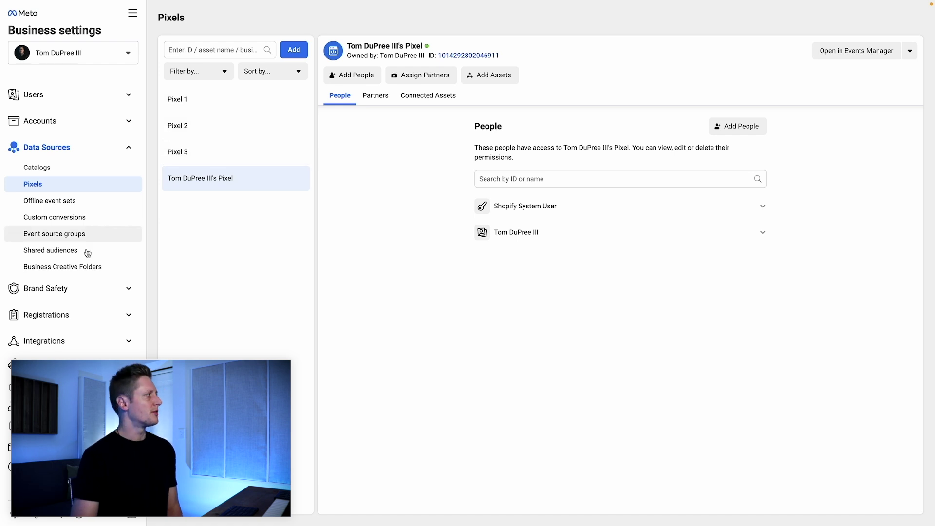
pyautogui.click(92, 267)
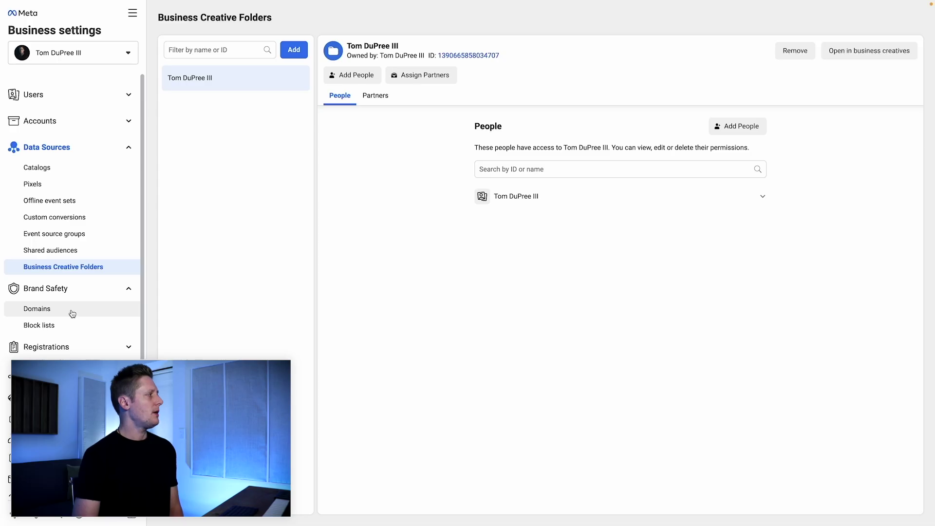
# Go to the Domains settings and collapse the Data Sources section
pyautogui.click(67, 312)
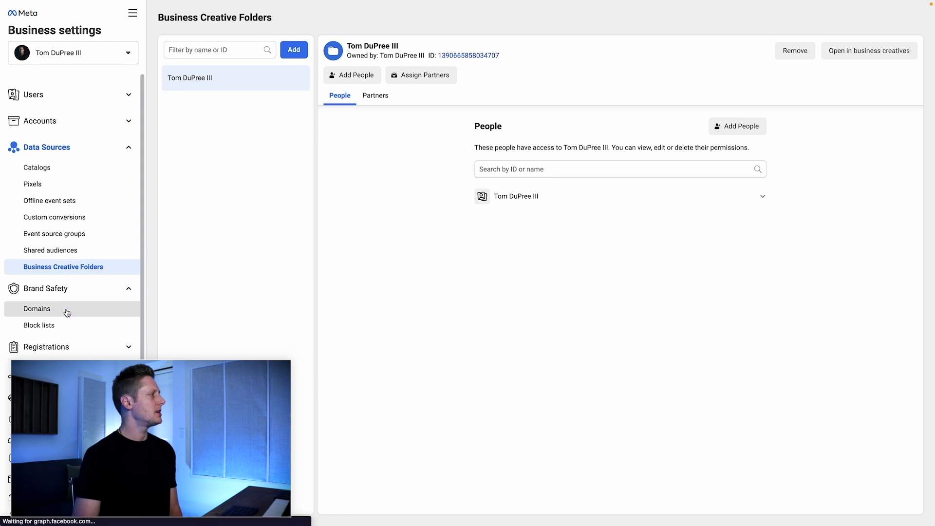
pyautogui.click(128, 148)
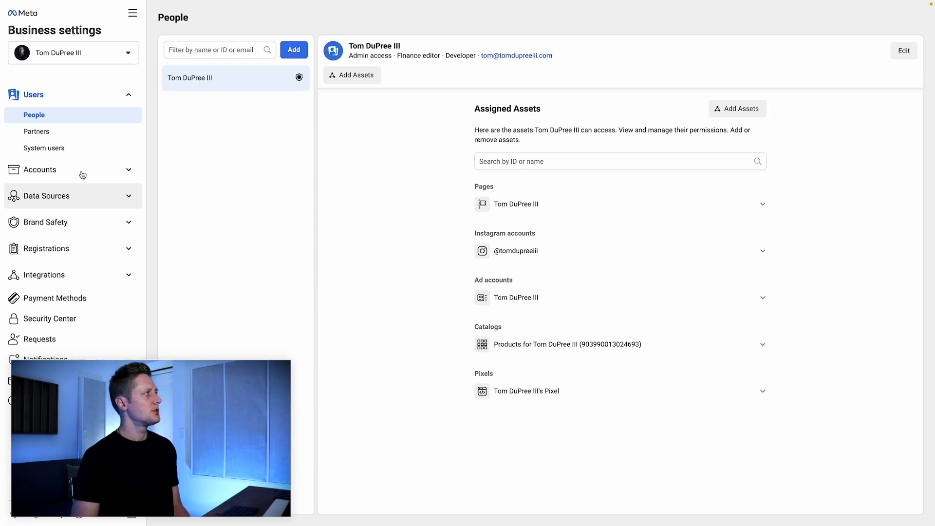
# Return to the People page under Users
pyautogui.click(75, 123)
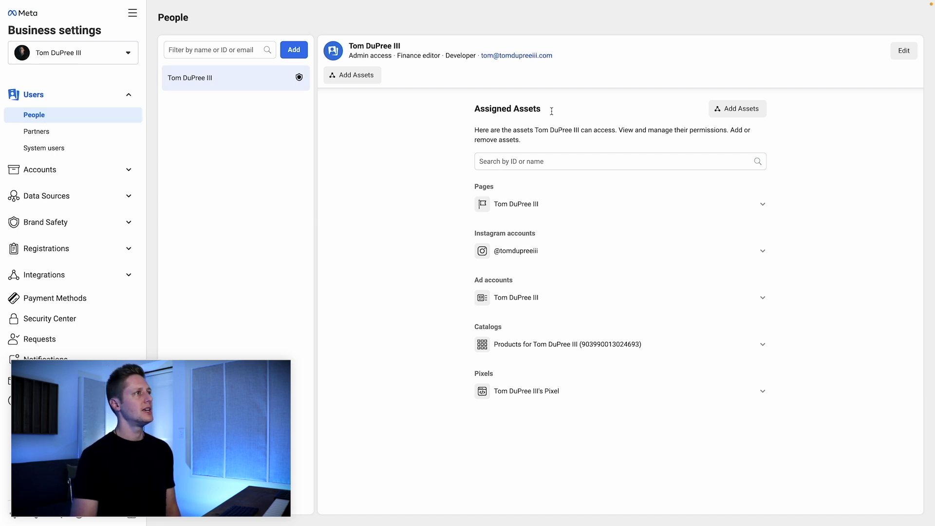
# In Assign Assets, give the admin full control of the Facebook Page
pyautogui.click(734, 109)
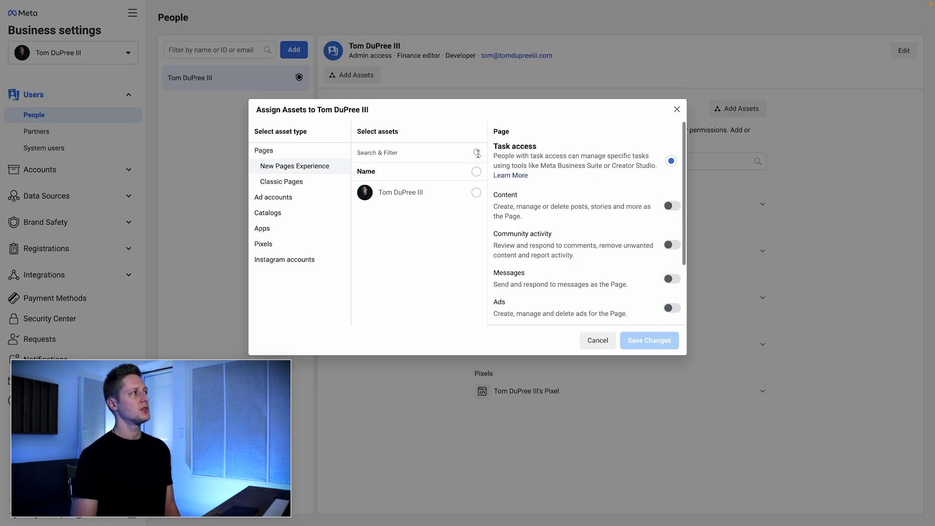
pyautogui.click(301, 184)
pyautogui.click(302, 170)
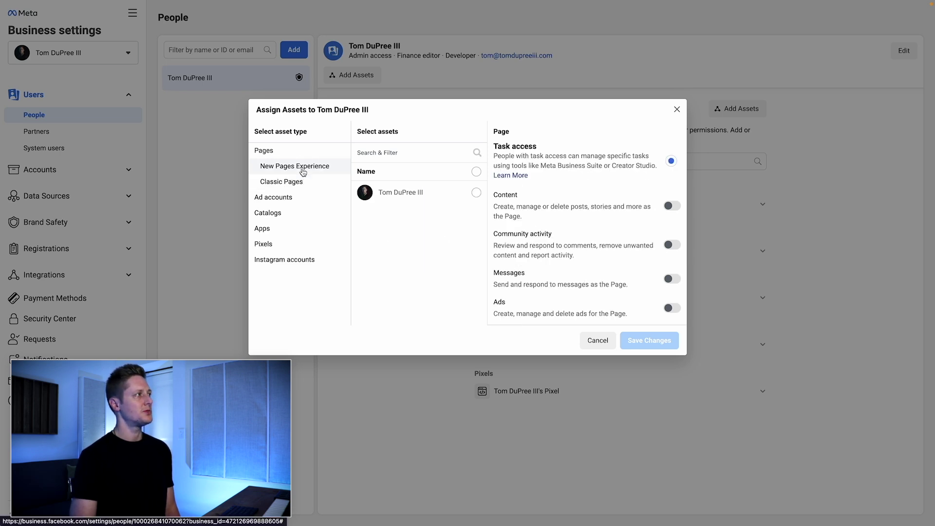
pyautogui.click(474, 195)
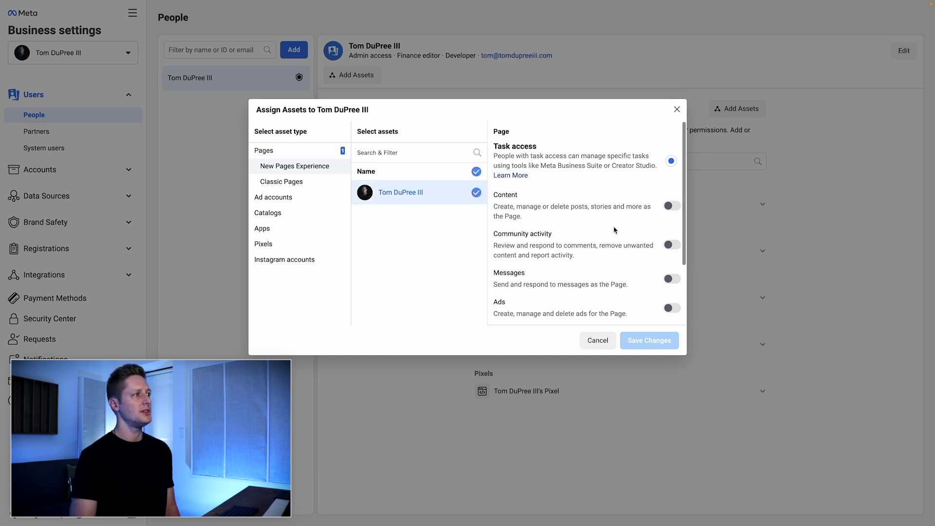
pyautogui.scroll(-2, 613, 226)
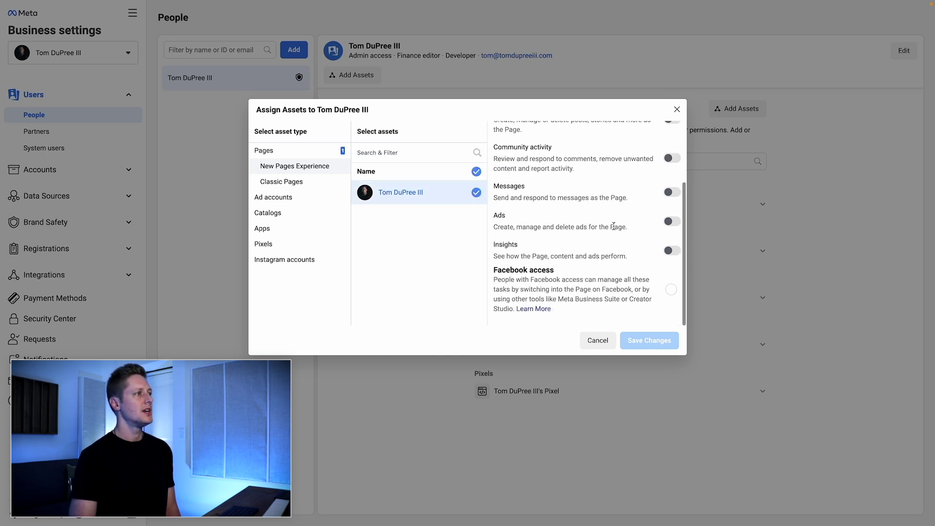
pyautogui.click(669, 291)
pyautogui.click(672, 276)
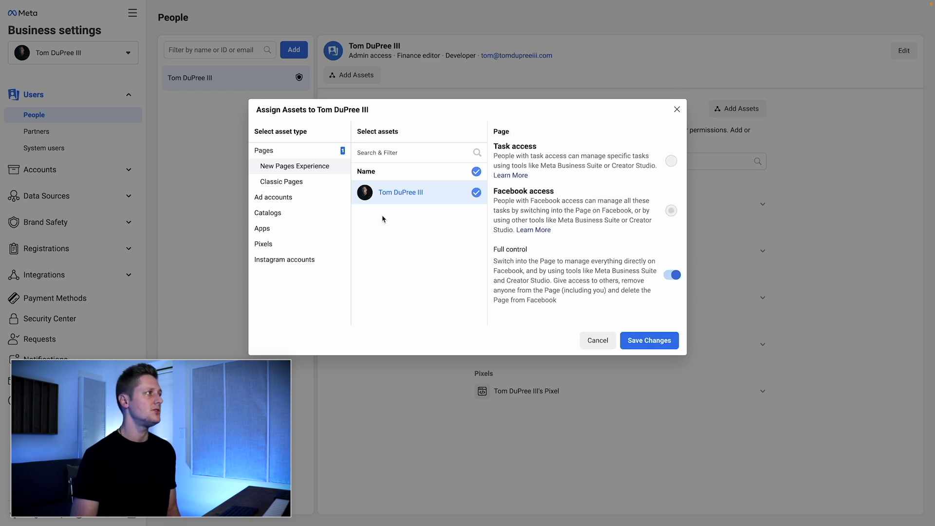
# Grant the admin full control of their ad account and the main pixel
pyautogui.click(276, 199)
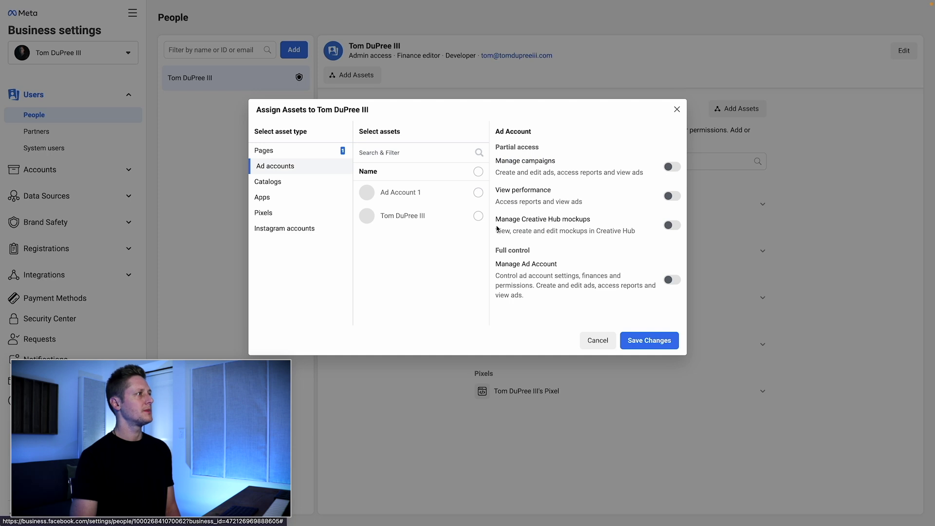
pyautogui.click(477, 215)
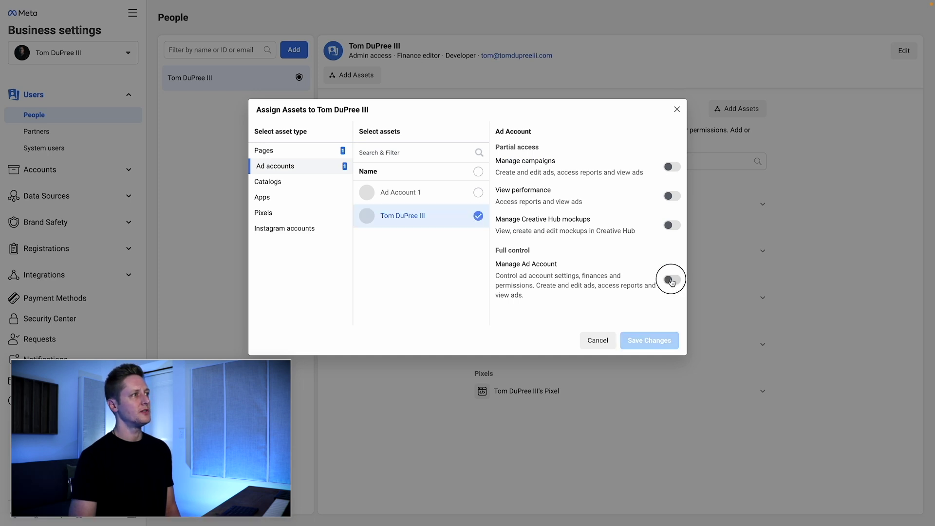
pyautogui.click(671, 280)
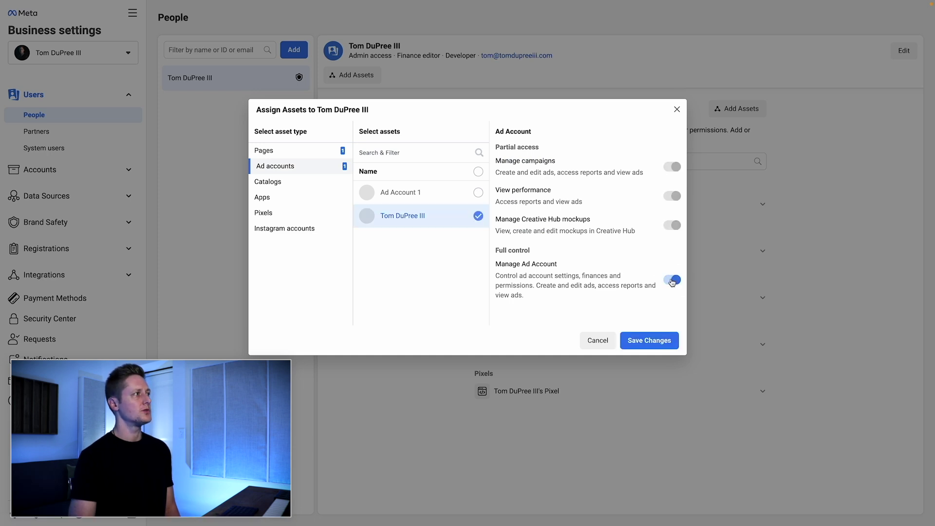
pyautogui.click(287, 216)
pyautogui.click(477, 263)
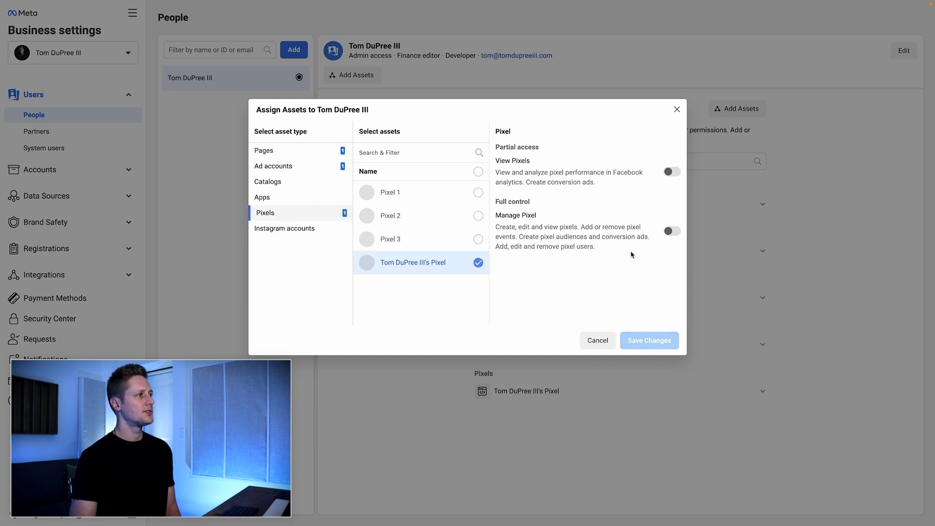
pyautogui.click(672, 231)
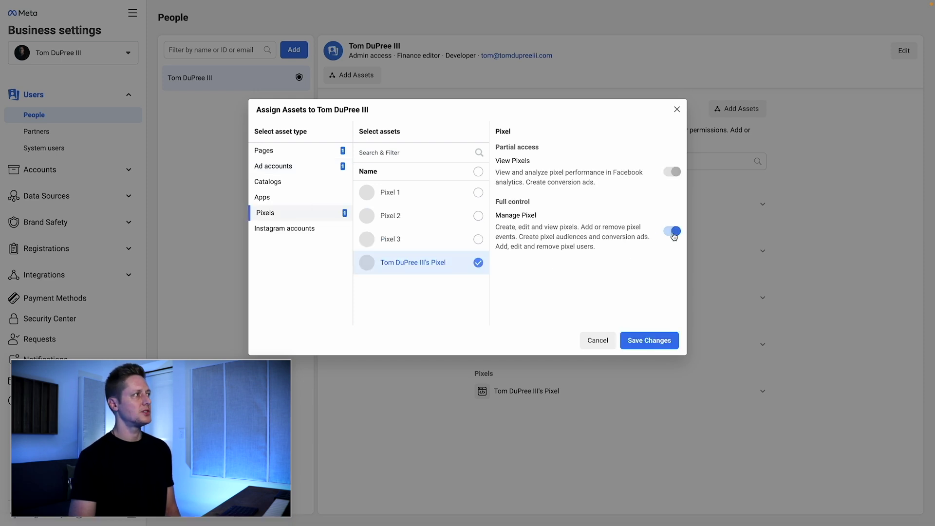
# Assign the Instagram account with Content and Insights access, then save the changes
pyautogui.click(293, 230)
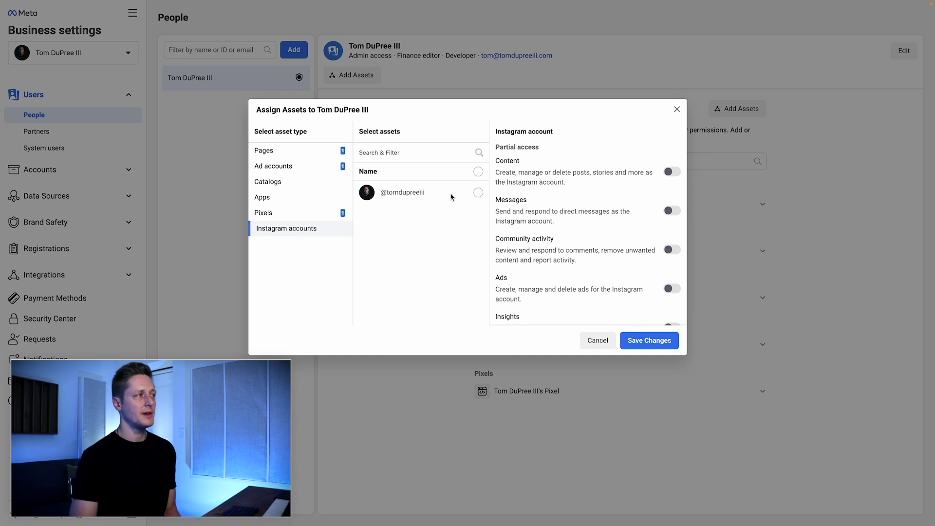
pyautogui.click(477, 194)
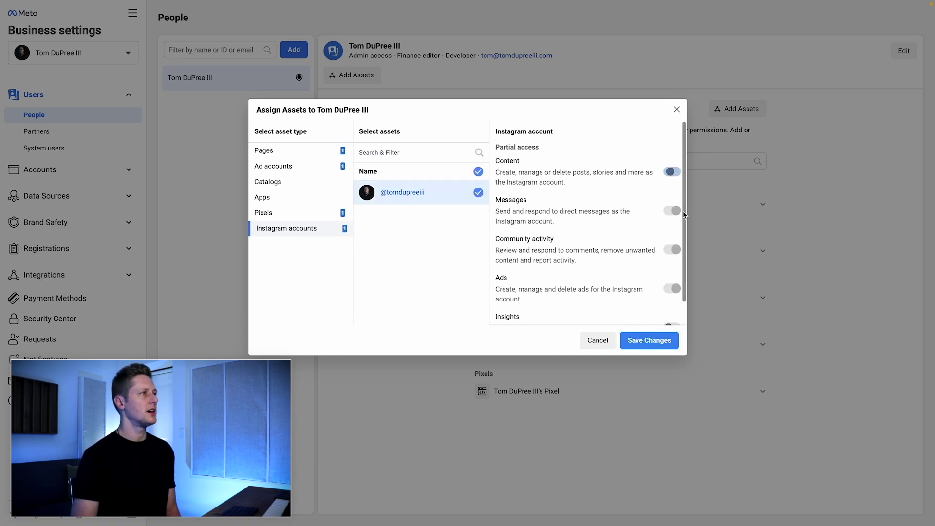
pyautogui.scroll(-1, 642, 253)
pyautogui.click(672, 299)
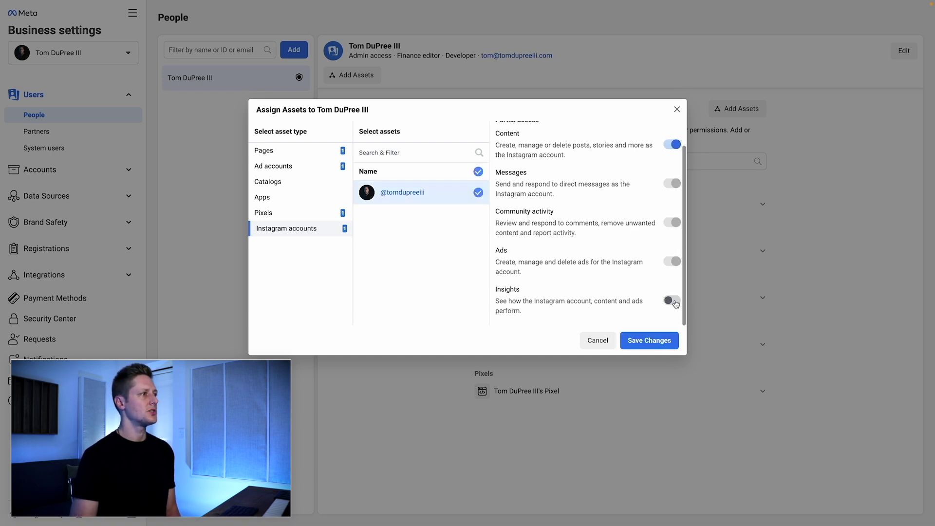
pyautogui.click(662, 341)
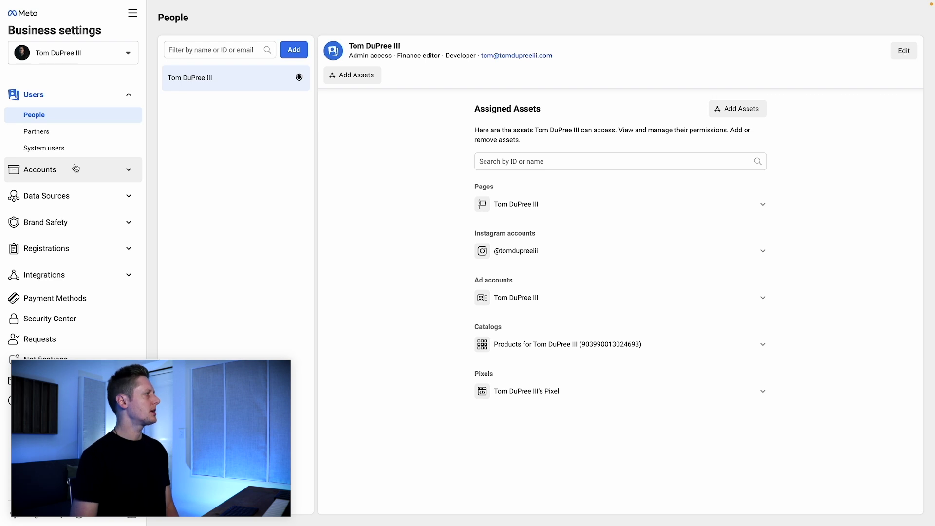
# Add the user's ad account as a connected asset of the Instagram account
pyautogui.click(75, 169)
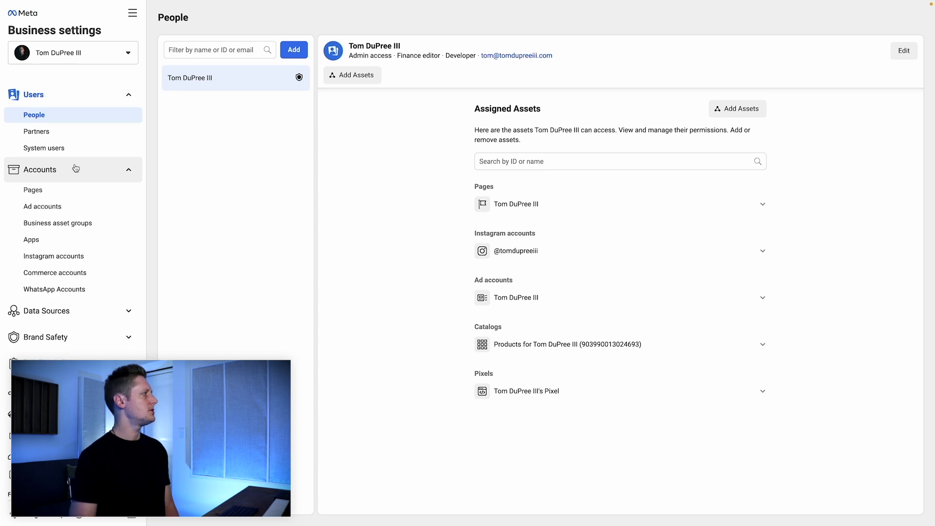
pyautogui.click(88, 256)
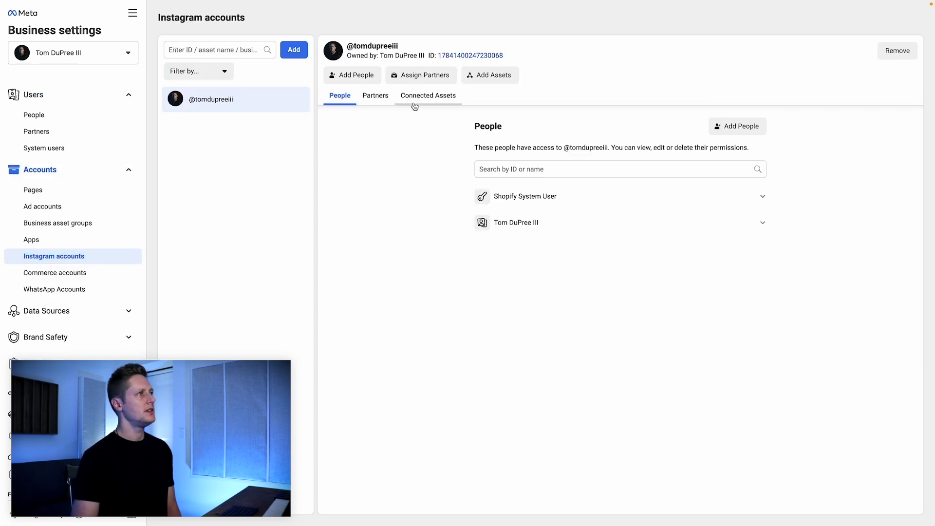
pyautogui.click(488, 77)
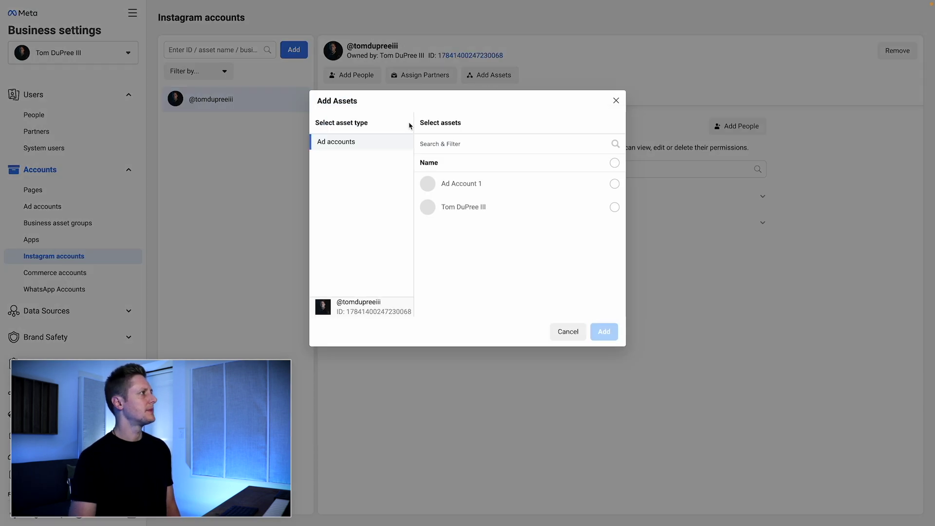
pyautogui.click(614, 208)
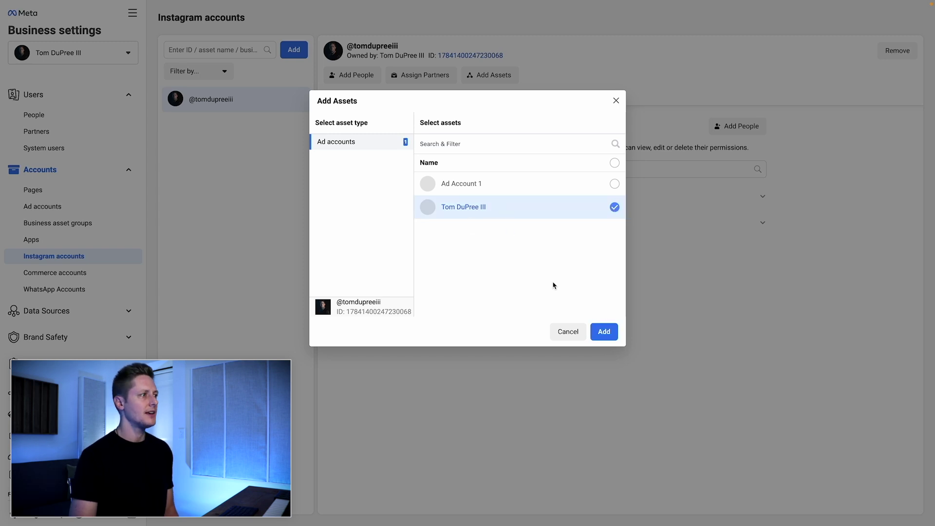
pyautogui.click(607, 332)
pyautogui.click(569, 332)
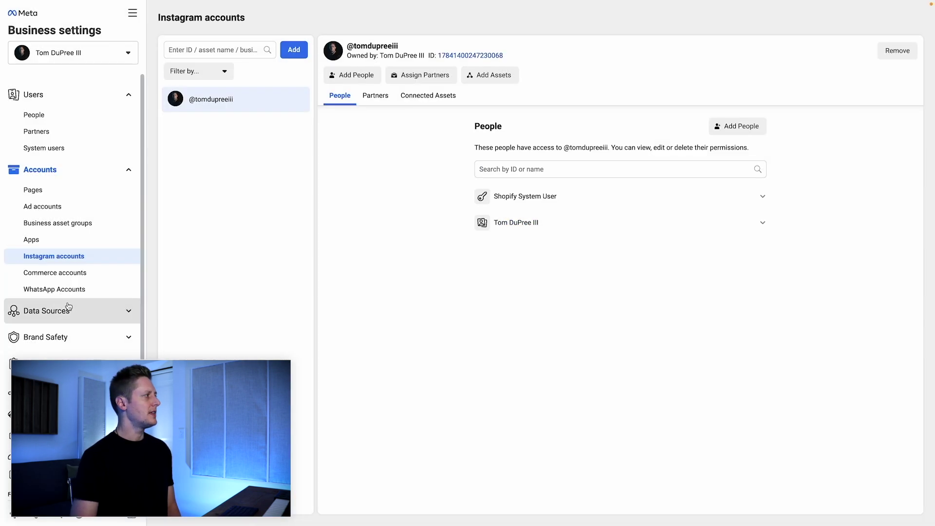
# Connect the ad account to the pixel via Add Assets
pyautogui.click(68, 352)
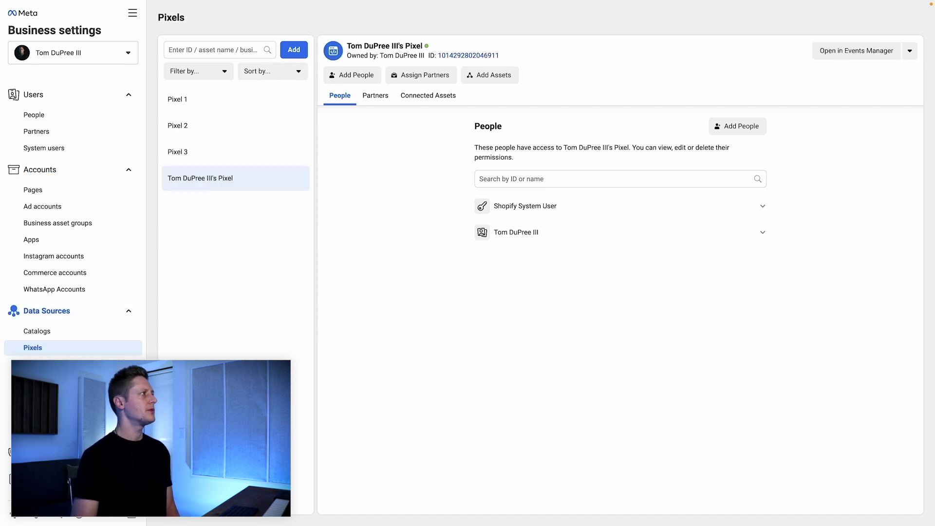
pyautogui.click(495, 76)
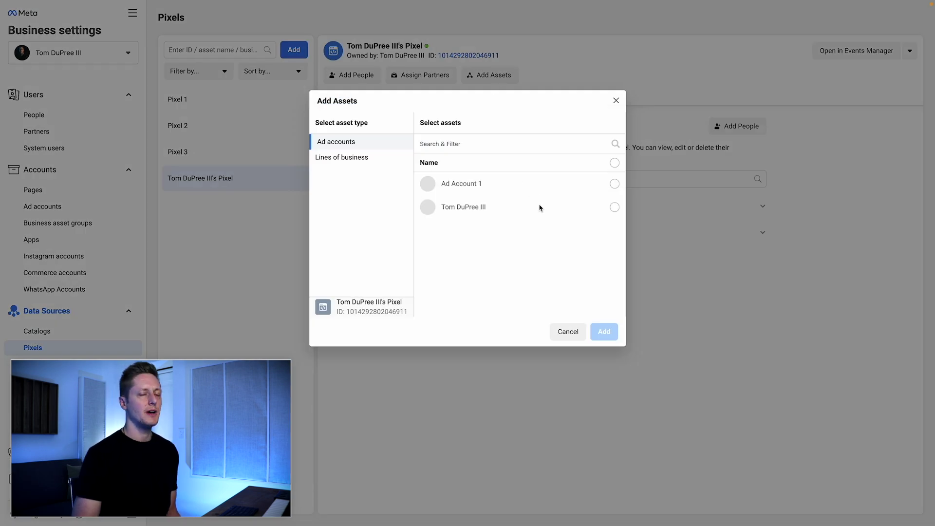
pyautogui.click(615, 208)
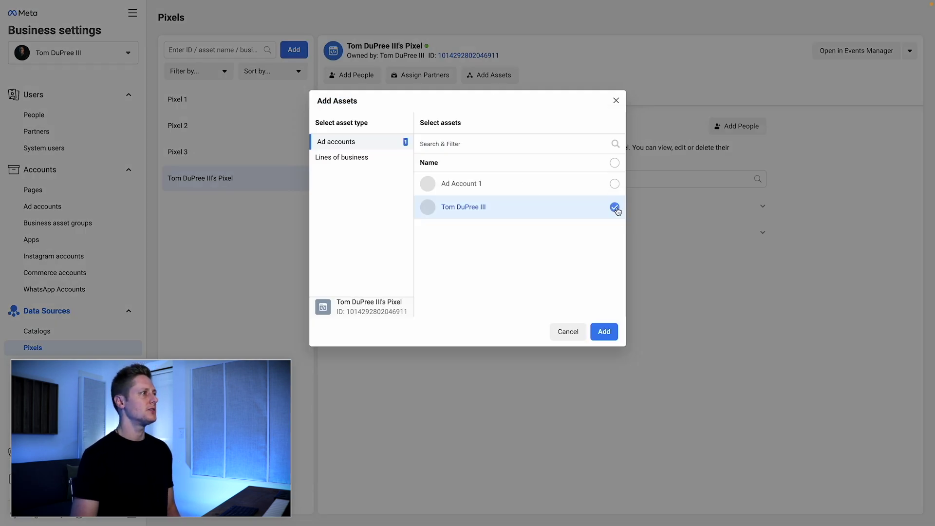
pyautogui.click(604, 331)
# Collapse Data Sources and open Brand Safety > Domains
pyautogui.click(79, 311)
pyautogui.click(79, 337)
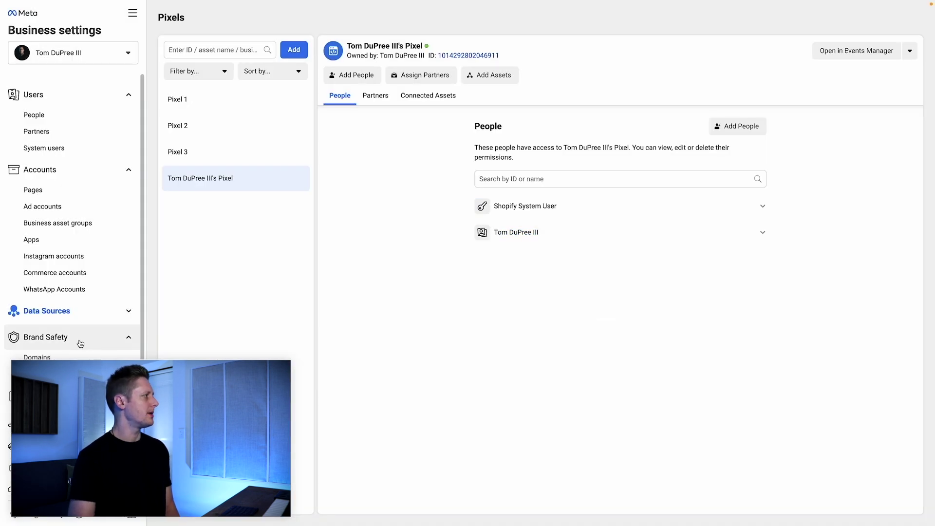
pyautogui.click(62, 358)
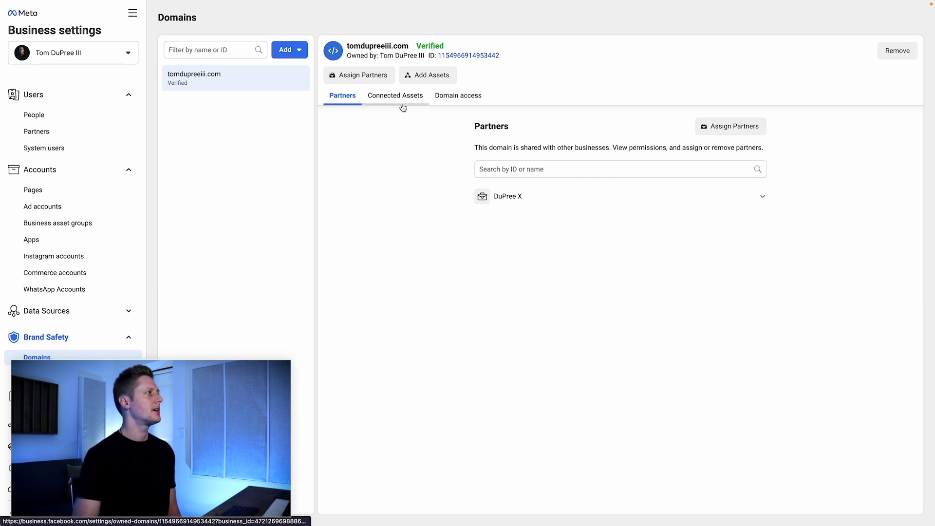
# Add the Facebook Page as a connected asset of the verified domain
pyautogui.click(418, 76)
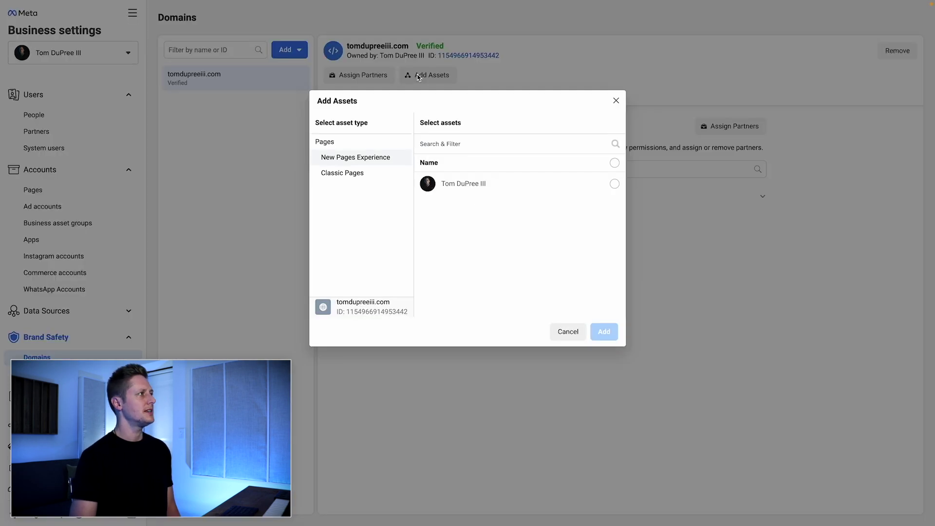
pyautogui.click(615, 184)
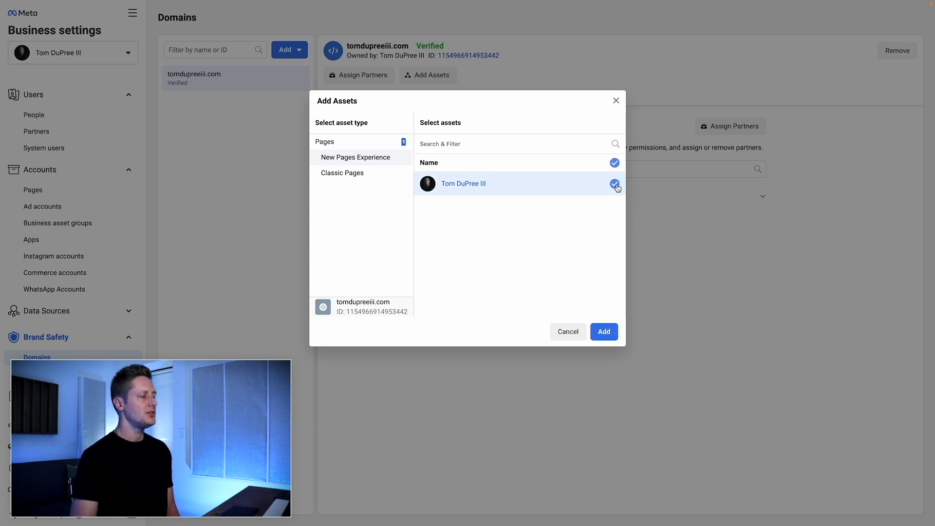
pyautogui.click(605, 331)
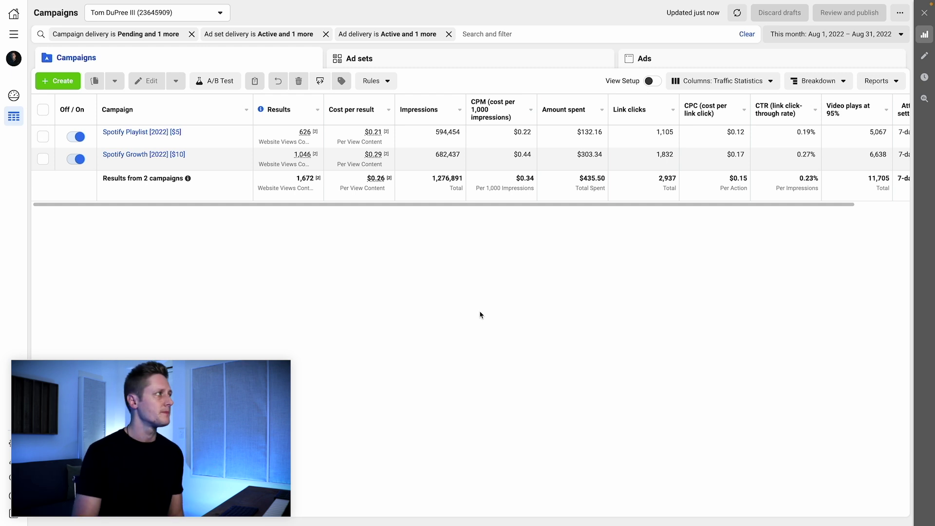
# Start a new ad campaign from the Campaigns tab using the green Create button
pyautogui.click(62, 81)
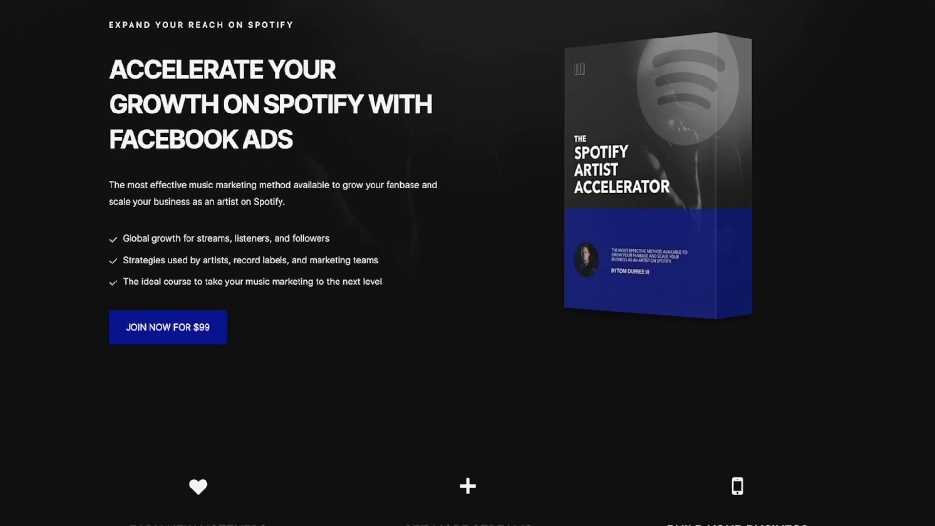
# Scroll down the course page and lesson sidebar to the Traffic Ad Set Level lesson
pyautogui.scroll(-6, 467, 263)
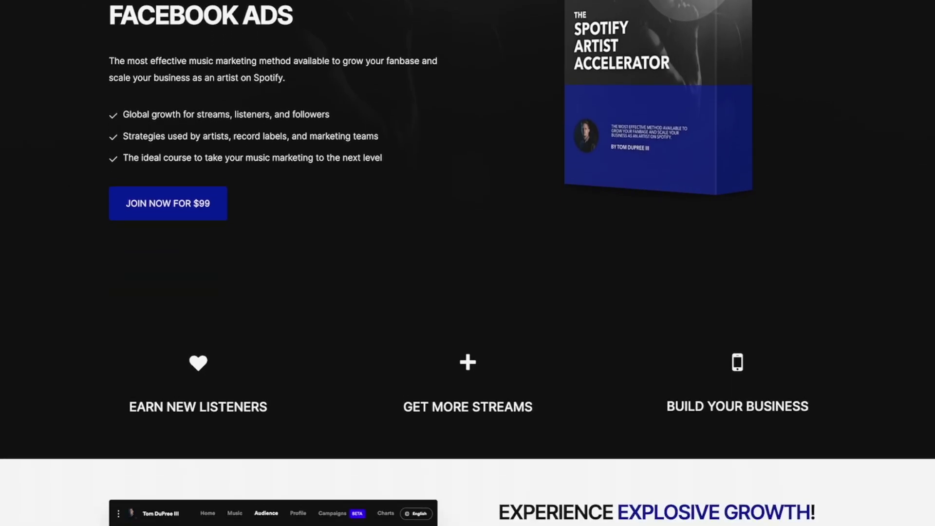
pyautogui.scroll(-5, 467, 263)
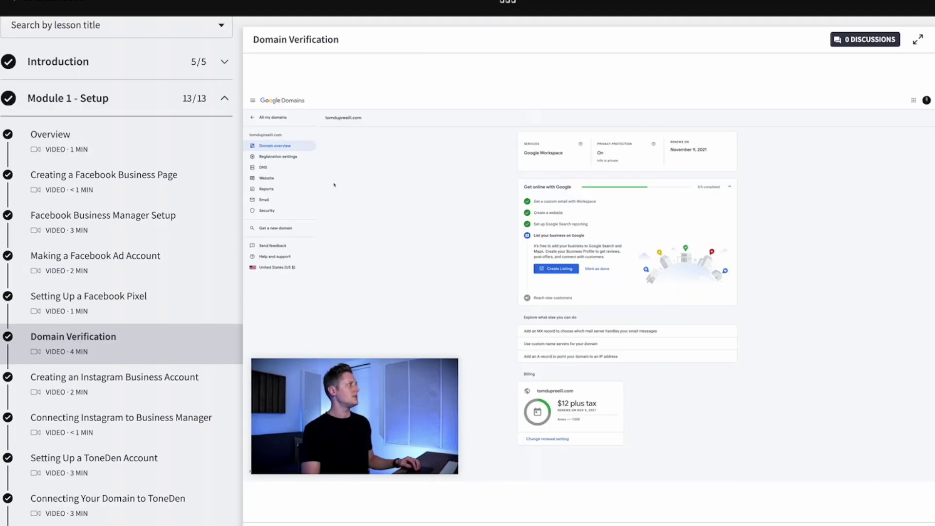
pyautogui.scroll(-5, 156, 465)
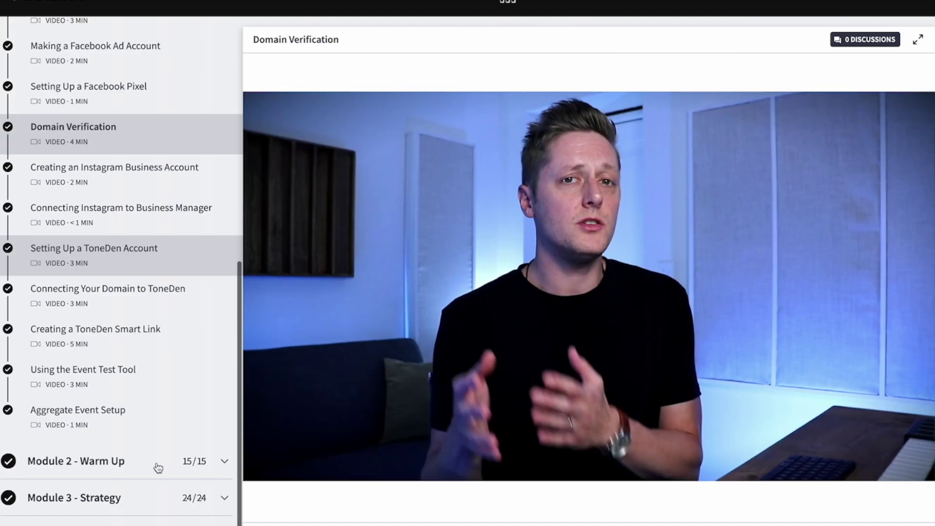